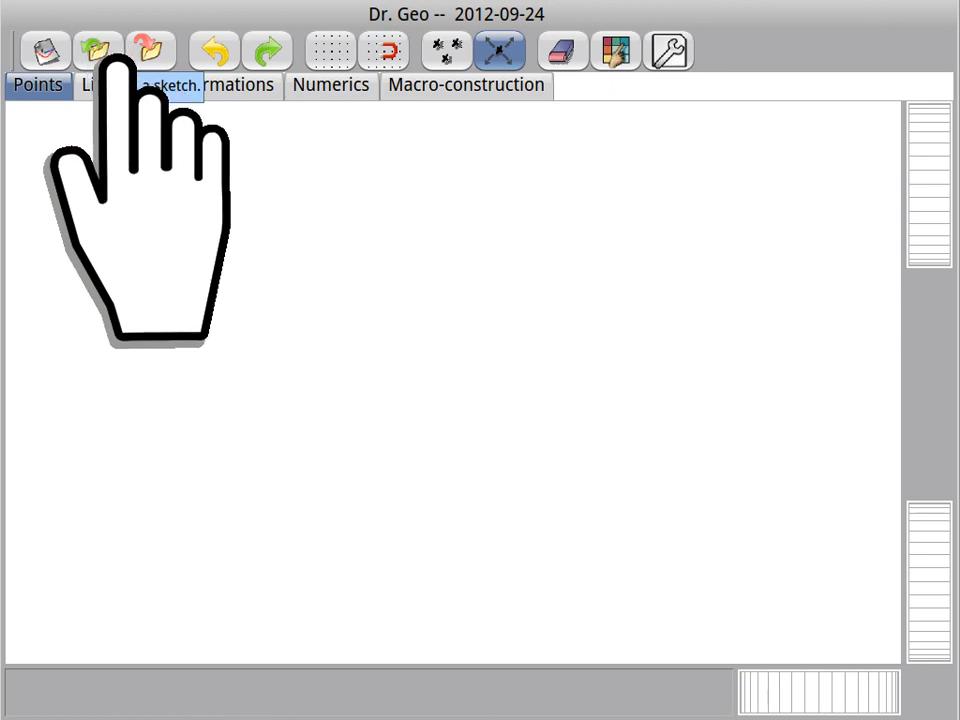
Step: Open the example sketch "Triangle right" in place of the current sketch
left_click(104, 50)
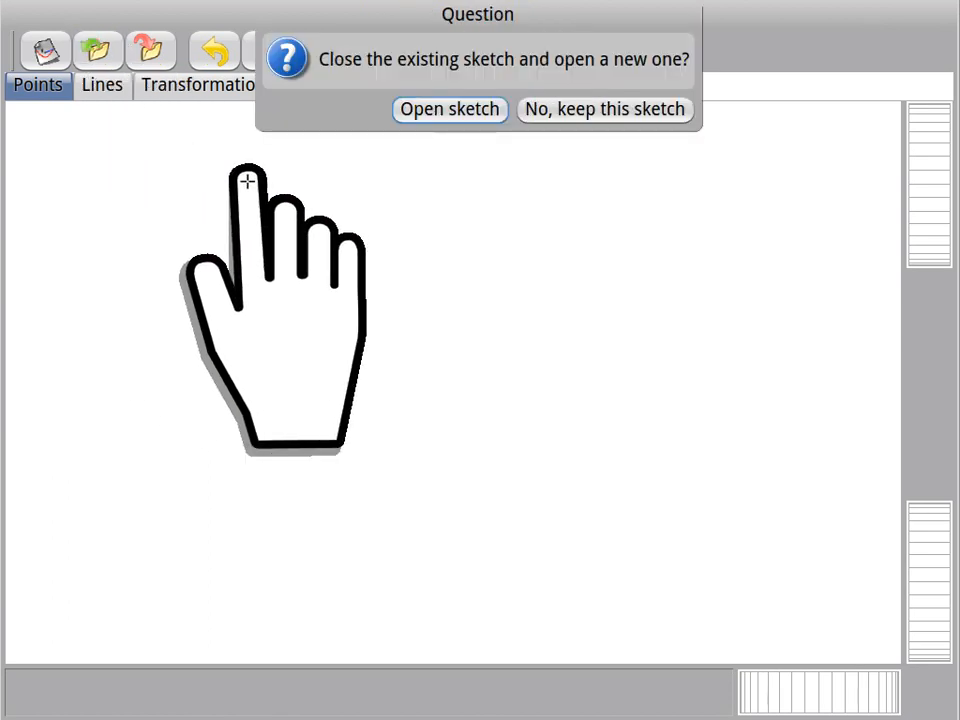
left_click(437, 108)
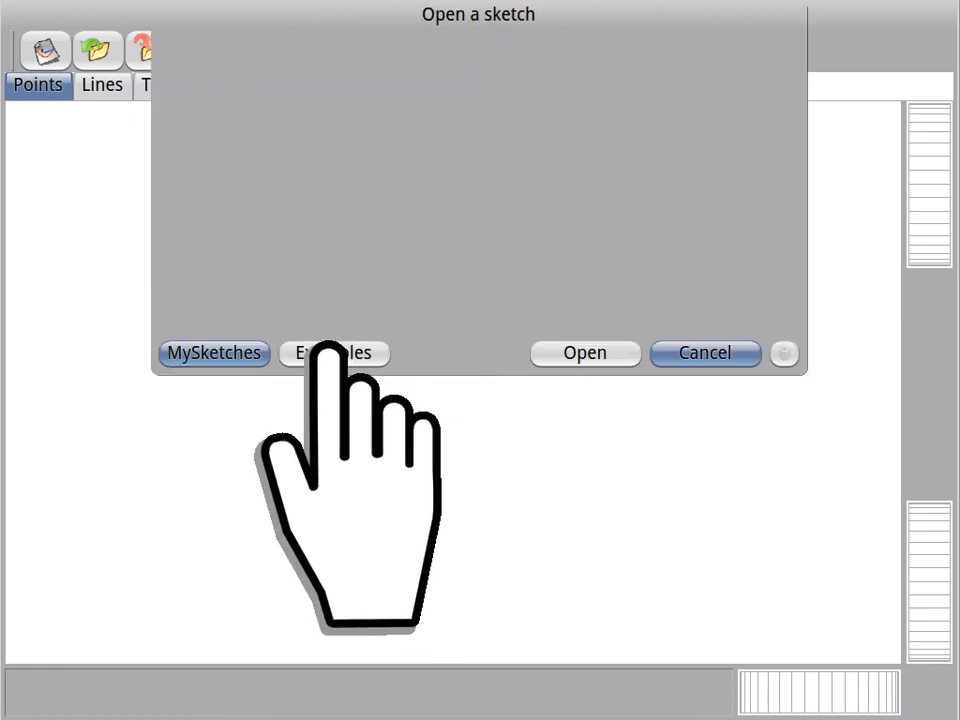
left_click(323, 354)
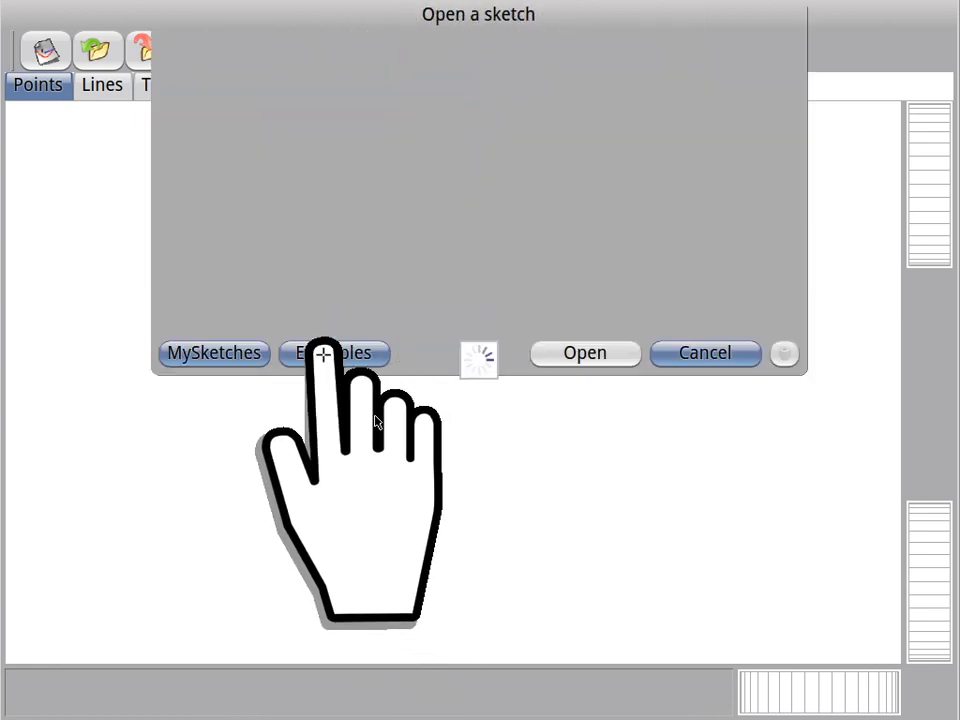
scroll(648, 273, "down", 3)
scroll(648, 273, "down", 10)
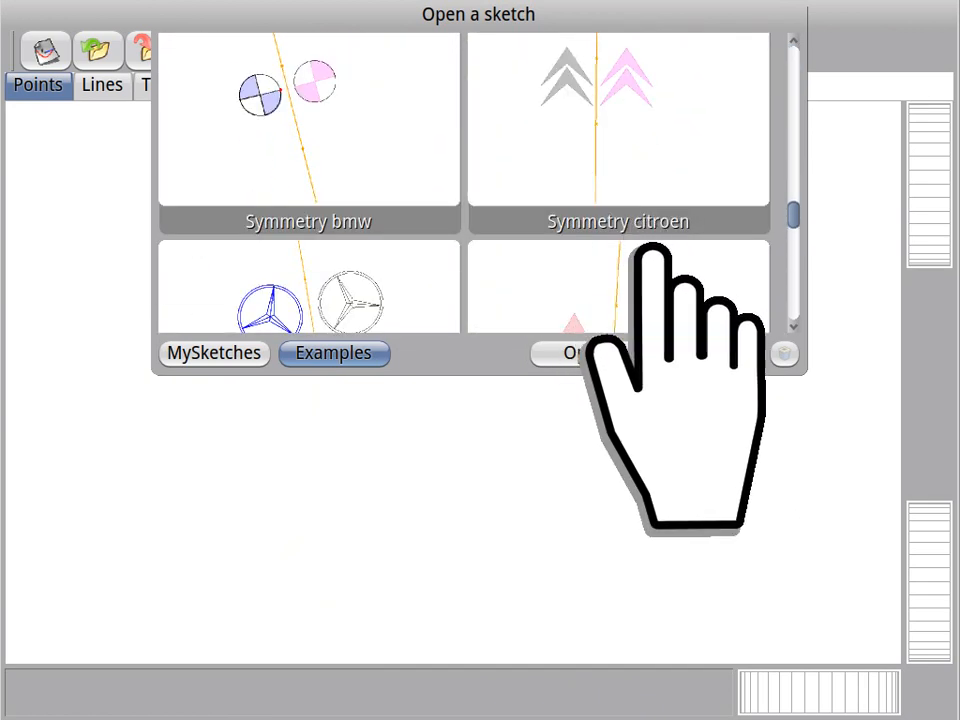
scroll(646, 235, "down", 8)
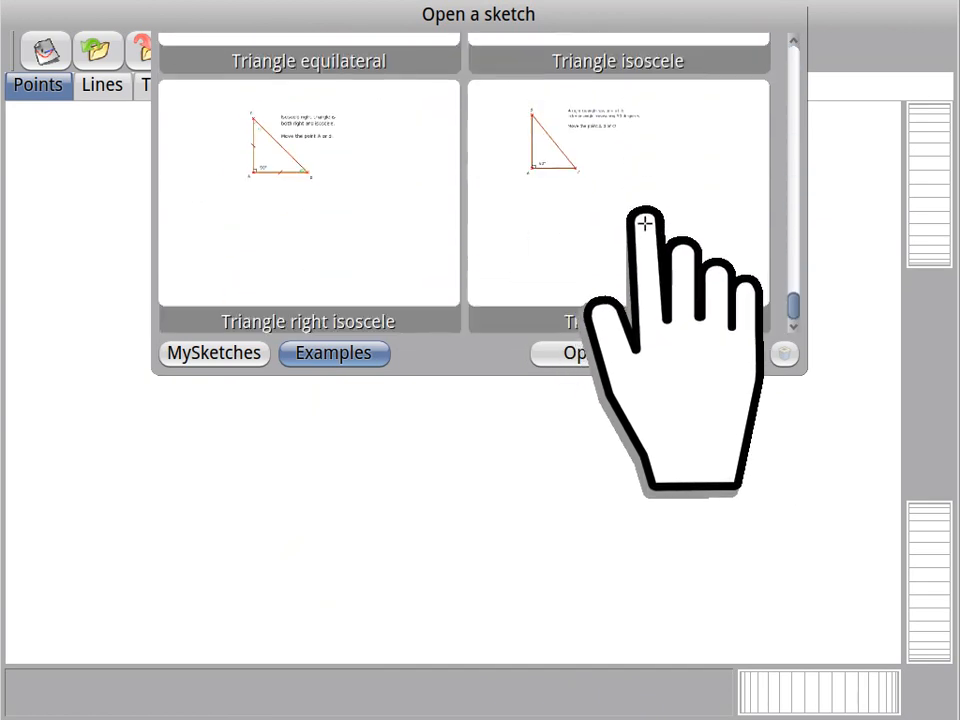
left_click(677, 261)
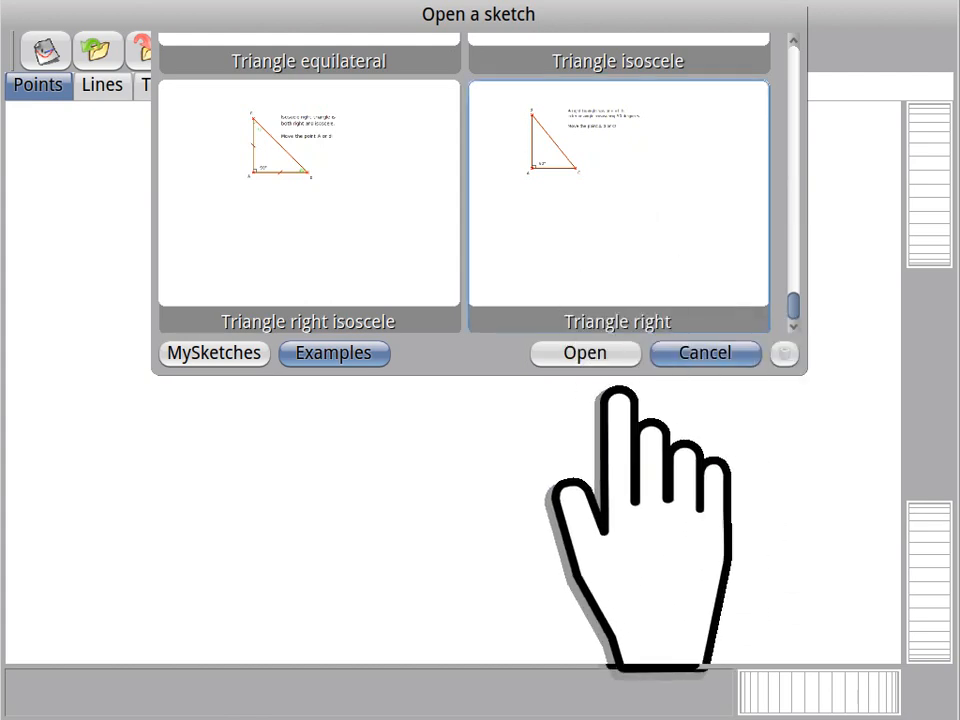
left_click(578, 350)
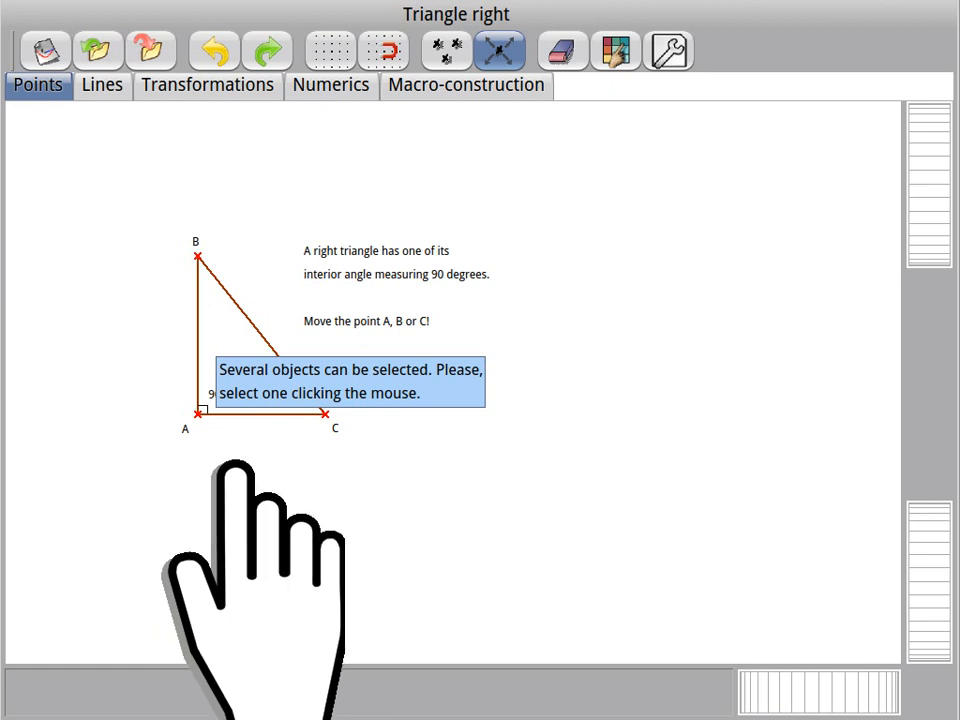
Step: Move point C and side AC of the example triangle to explore how the right triangle behaves
left_click_drag(320, 412, 340, 405)
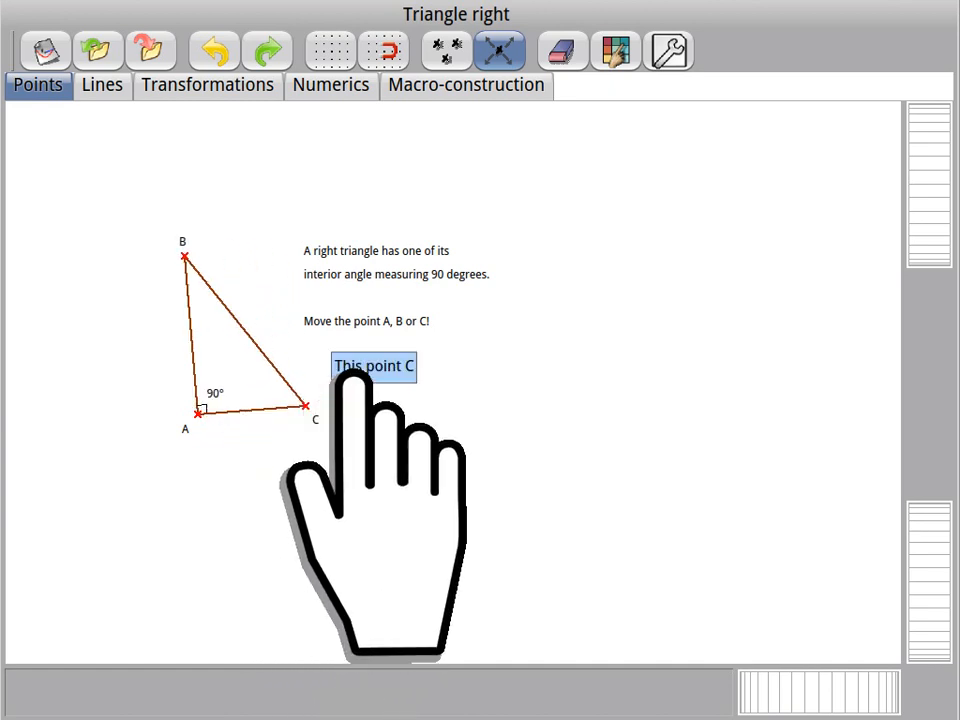
left_click_drag(258, 402, 240, 422)
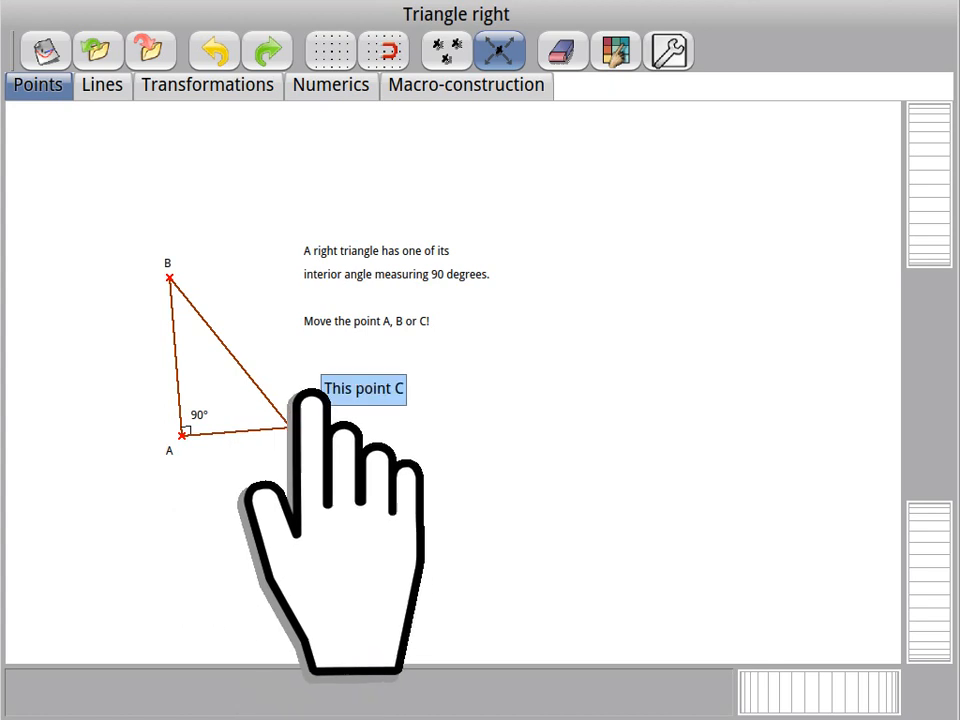
left_click_drag(268, 381, 296, 404)
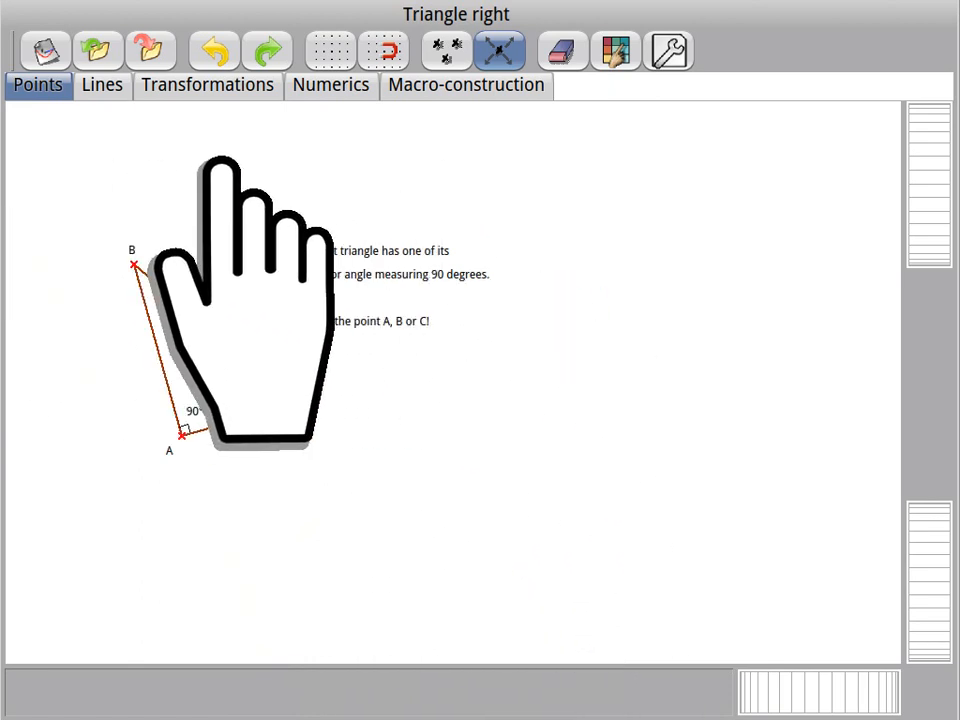
Step: Start a new blank sketch and draw a nearly horizontal segment between two new points
left_click(41, 50)
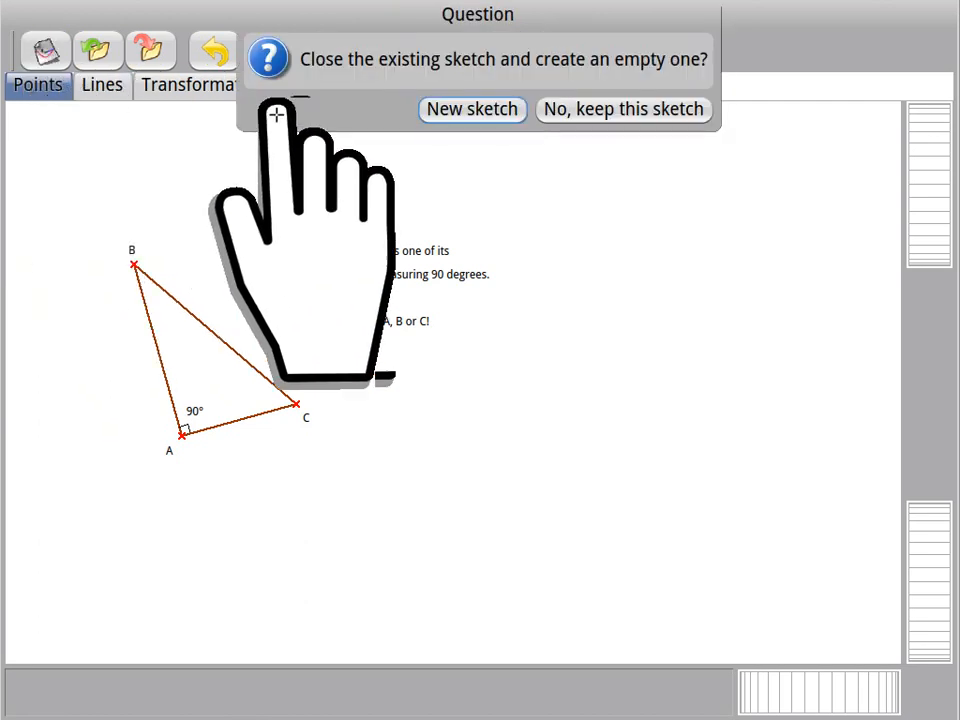
left_click(465, 110)
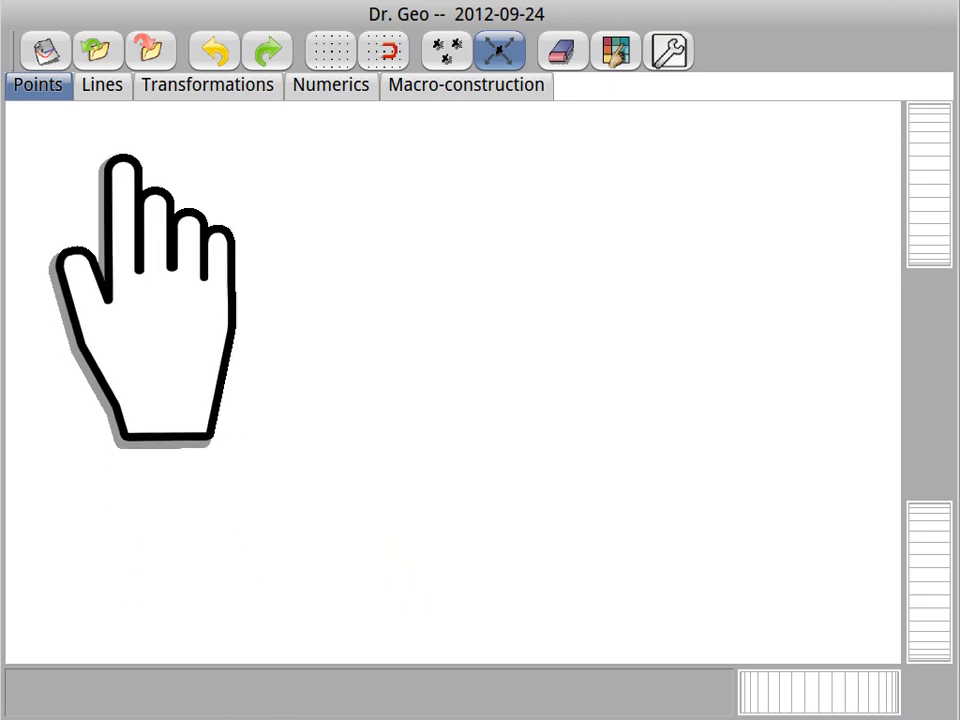
left_click(100, 84)
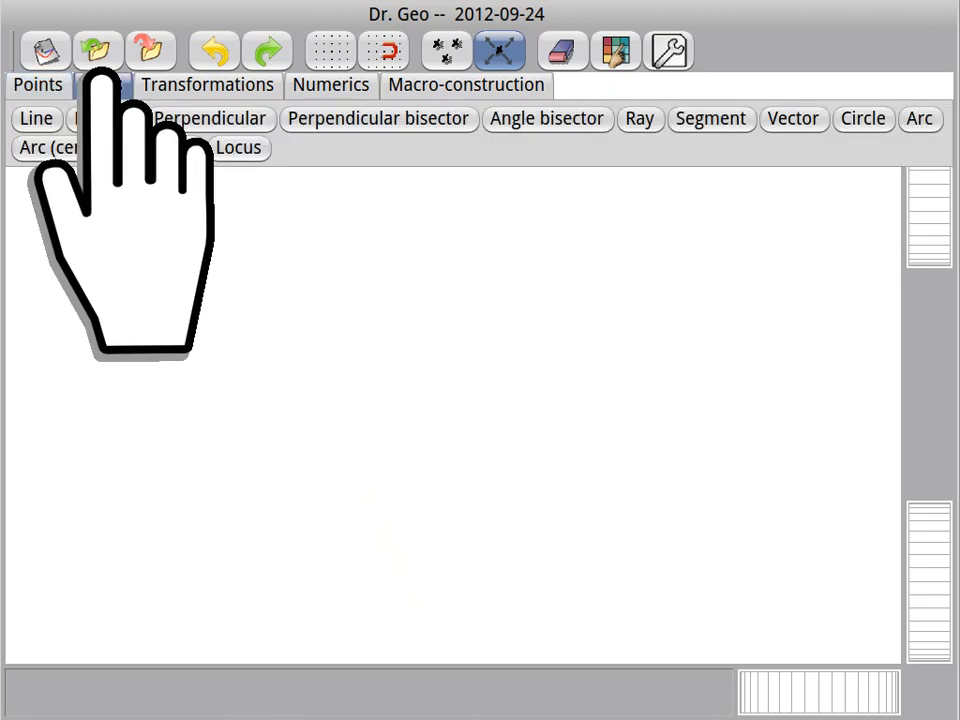
left_click(710, 114)
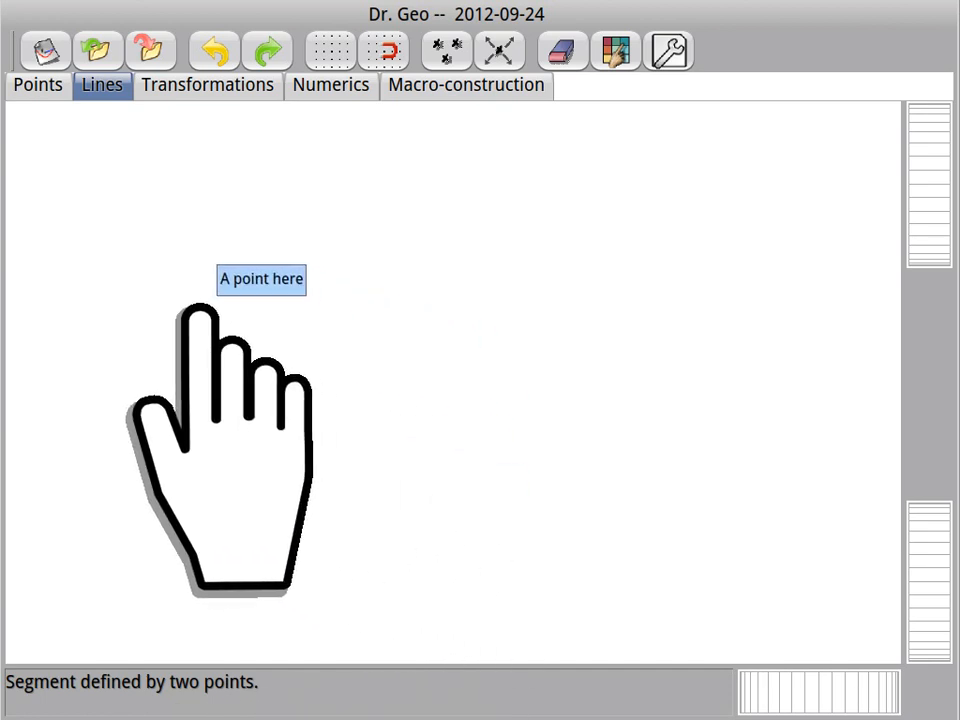
left_click(178, 365)
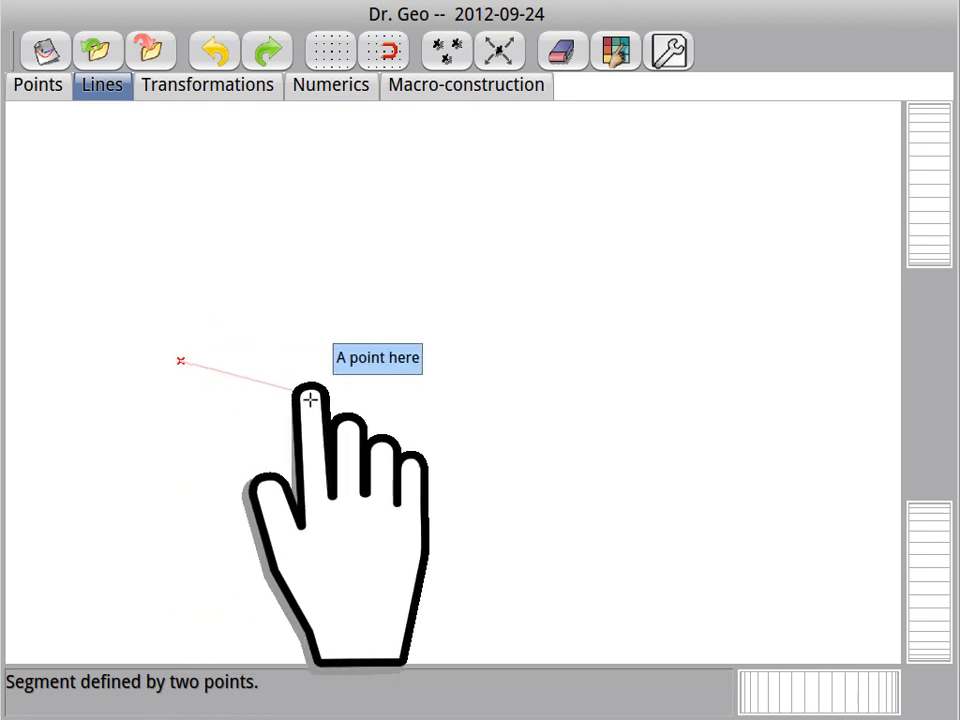
left_click(388, 367)
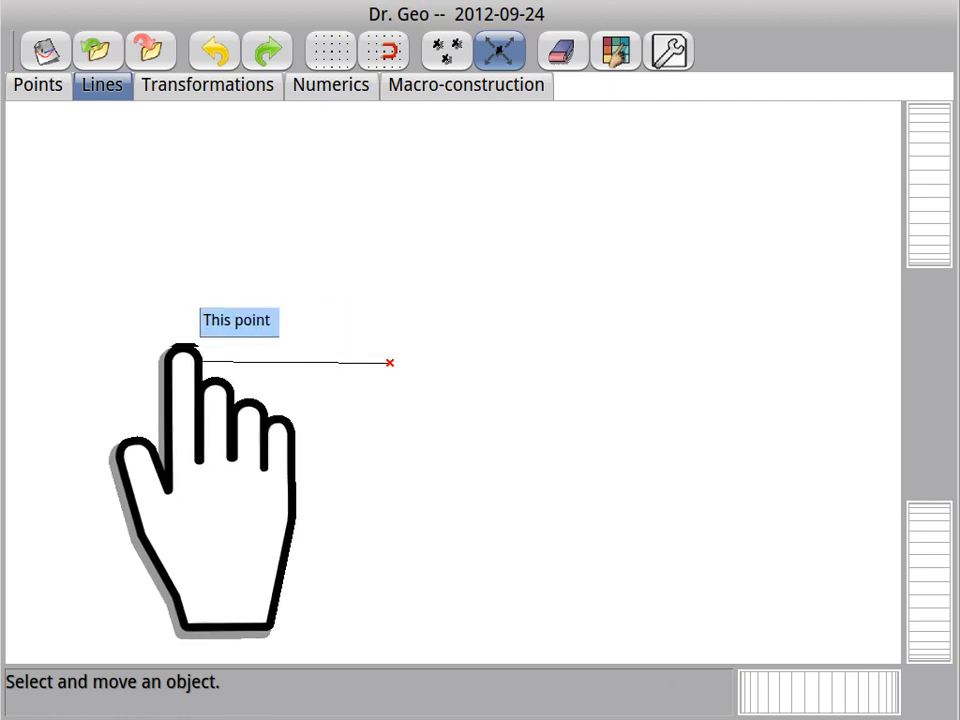
Step: Construct a line perpendicular to the segment through its left endpoint
left_click(104, 84)
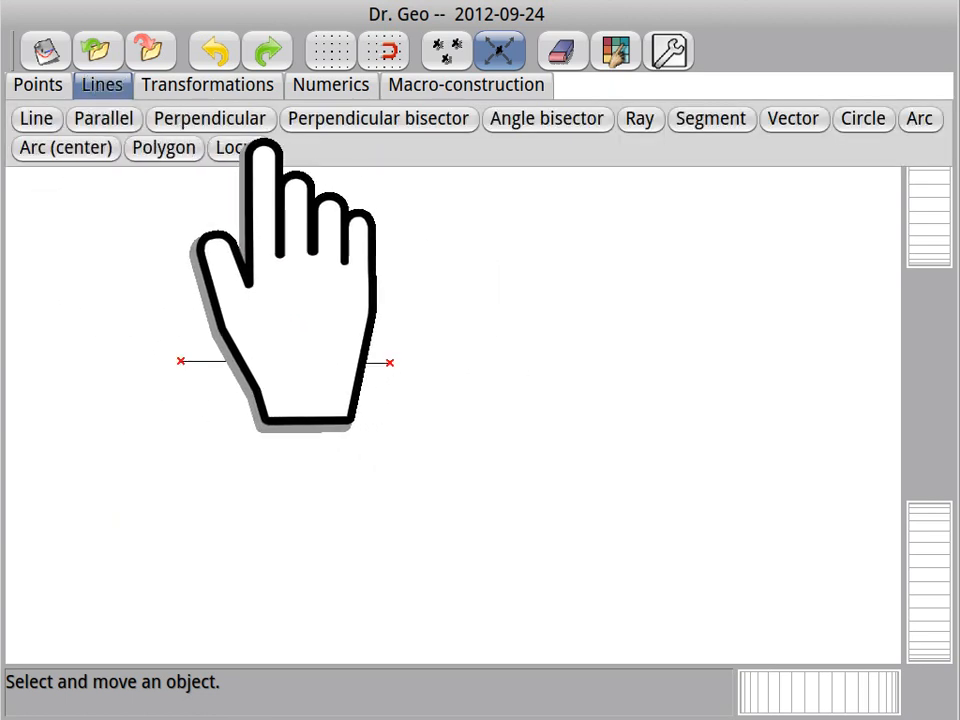
left_click(222, 116)
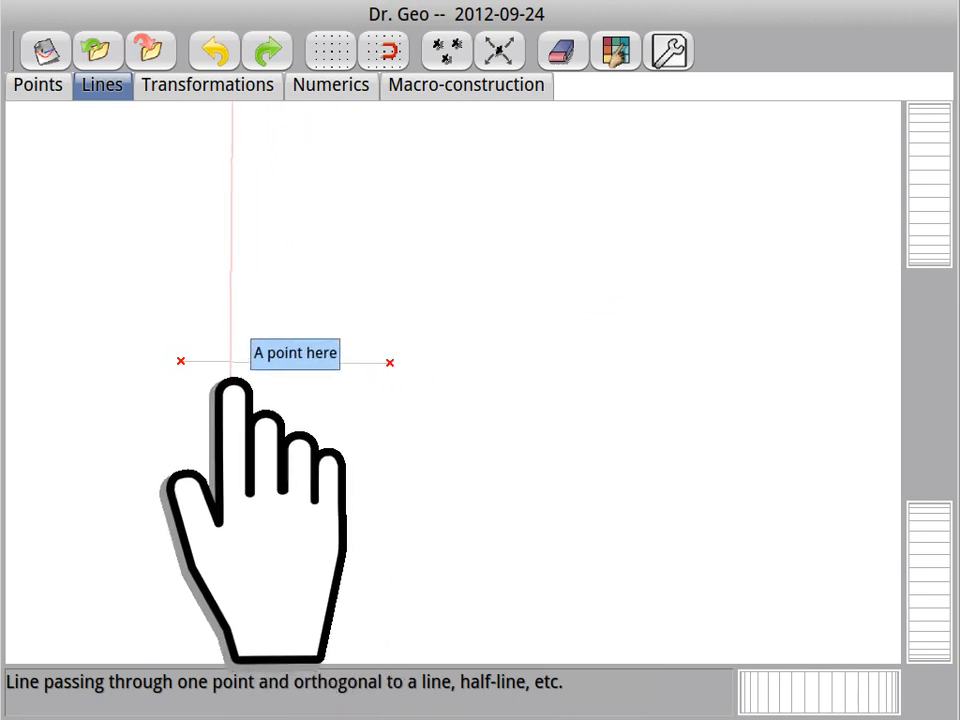
left_click(182, 360)
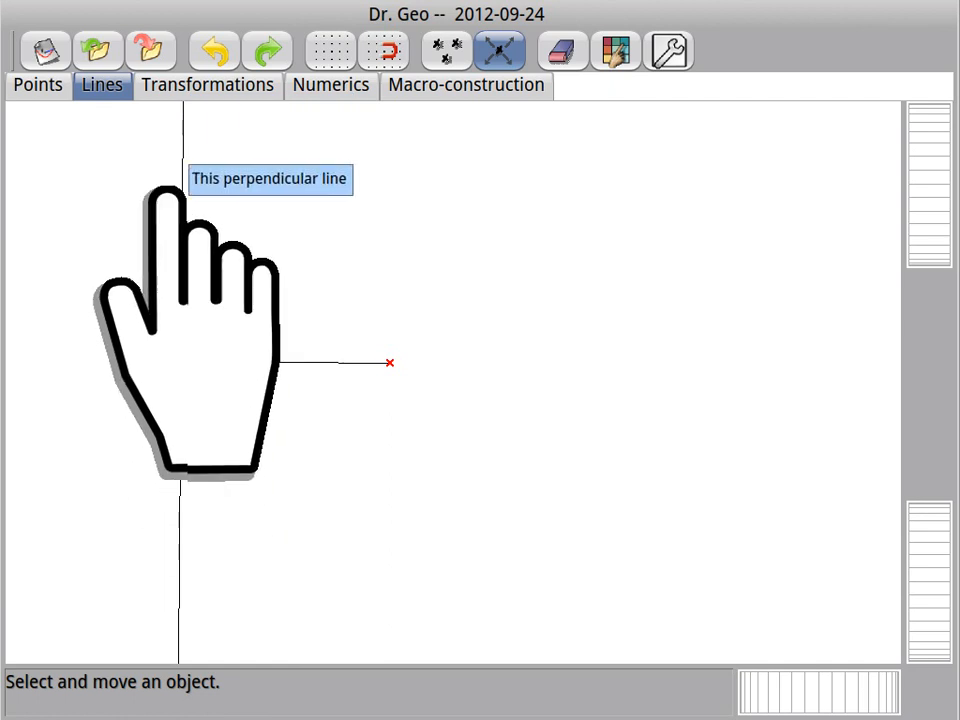
Step: Draw a segment from the base's right endpoint to a new point on the perpendicular above it, and slide that point slightly up
left_click(102, 84)
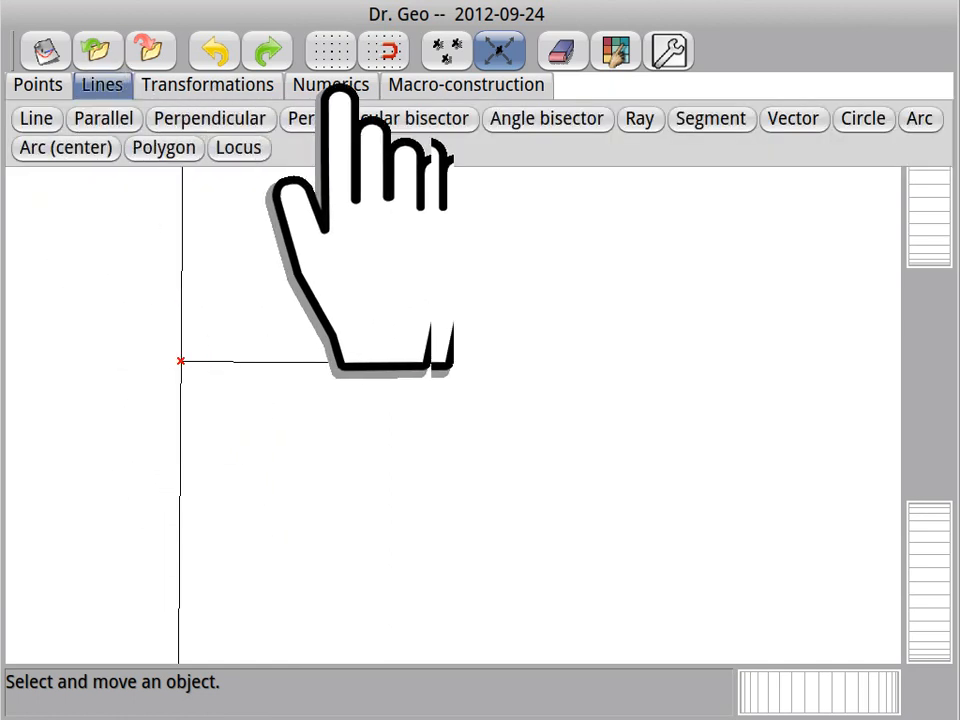
left_click(712, 118)
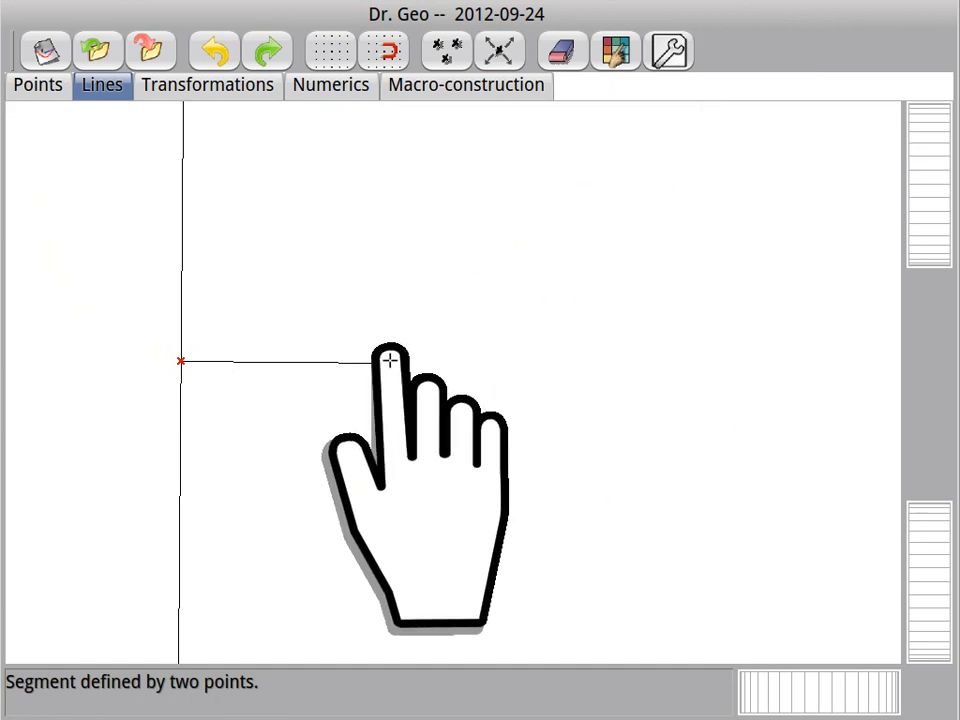
left_click(389, 361)
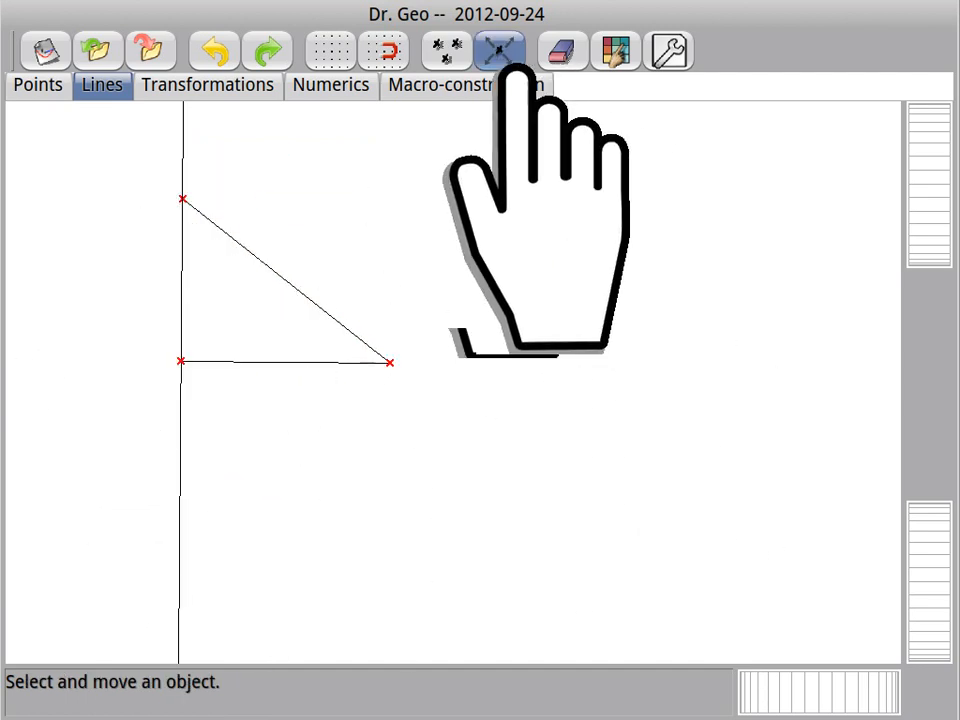
left_click_drag(181, 188, 261, 187)
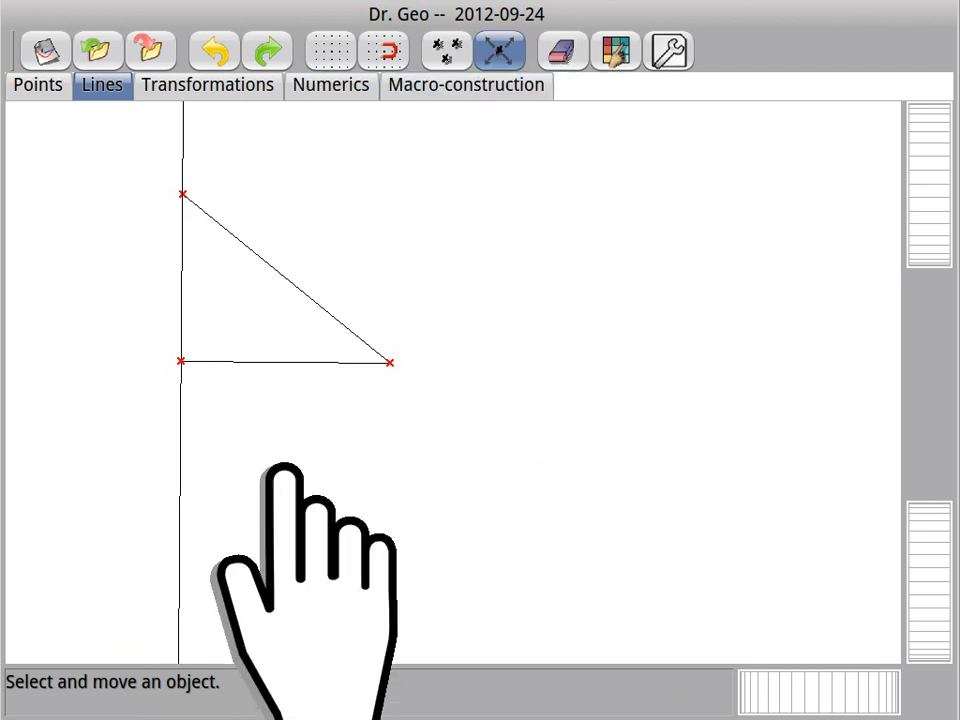
Step: Hide the perpendicular line through the object style settings, and move the upper vertex slightly down
left_click(617, 58)
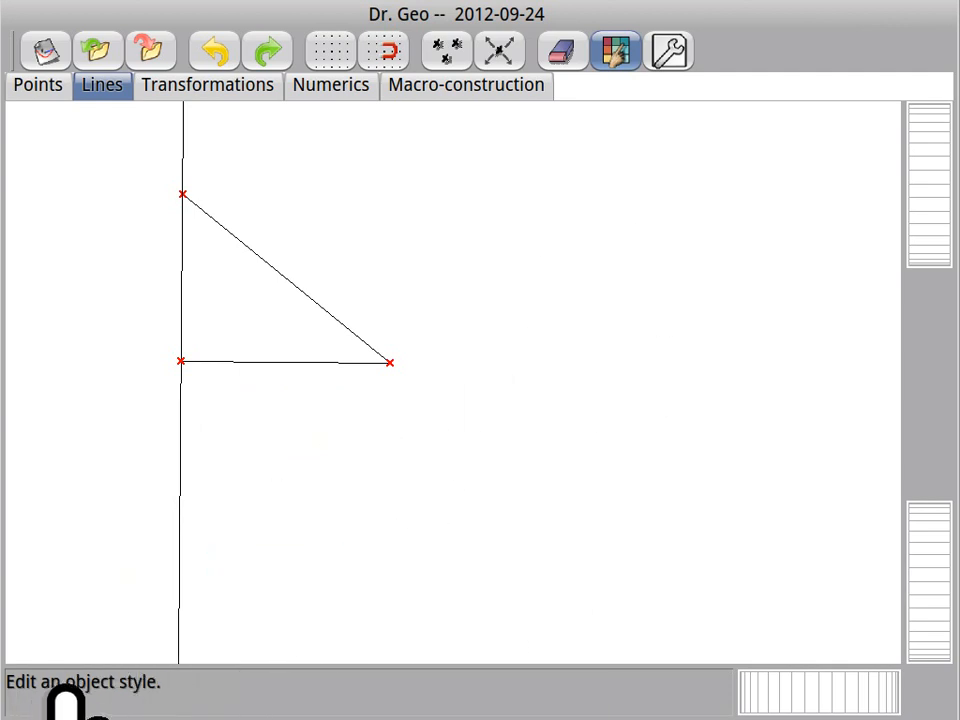
left_click(183, 439)
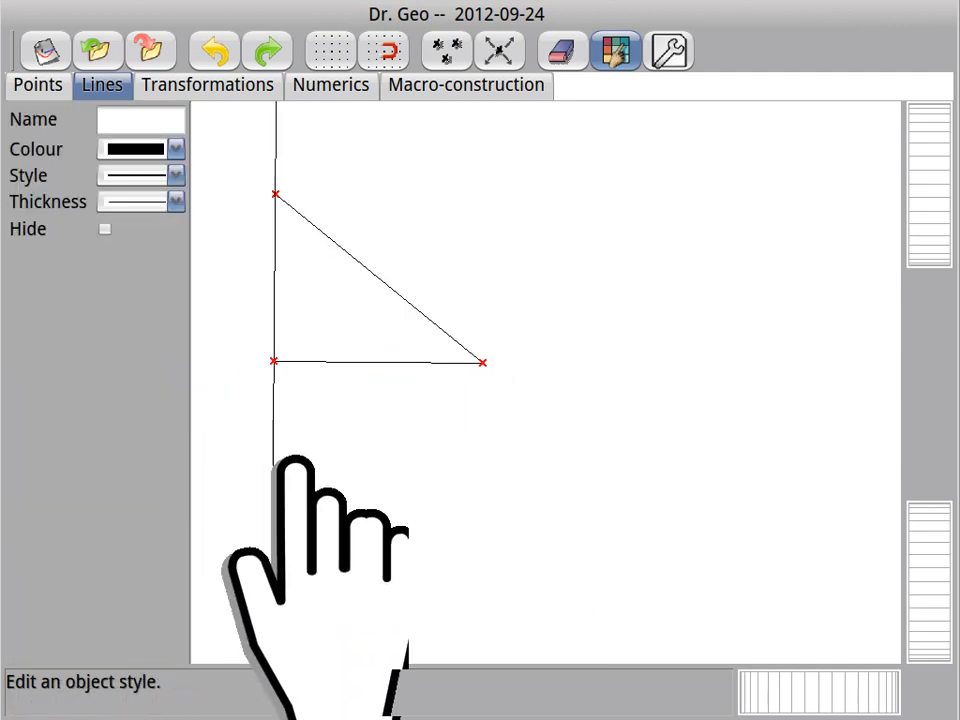
left_click(125, 222)
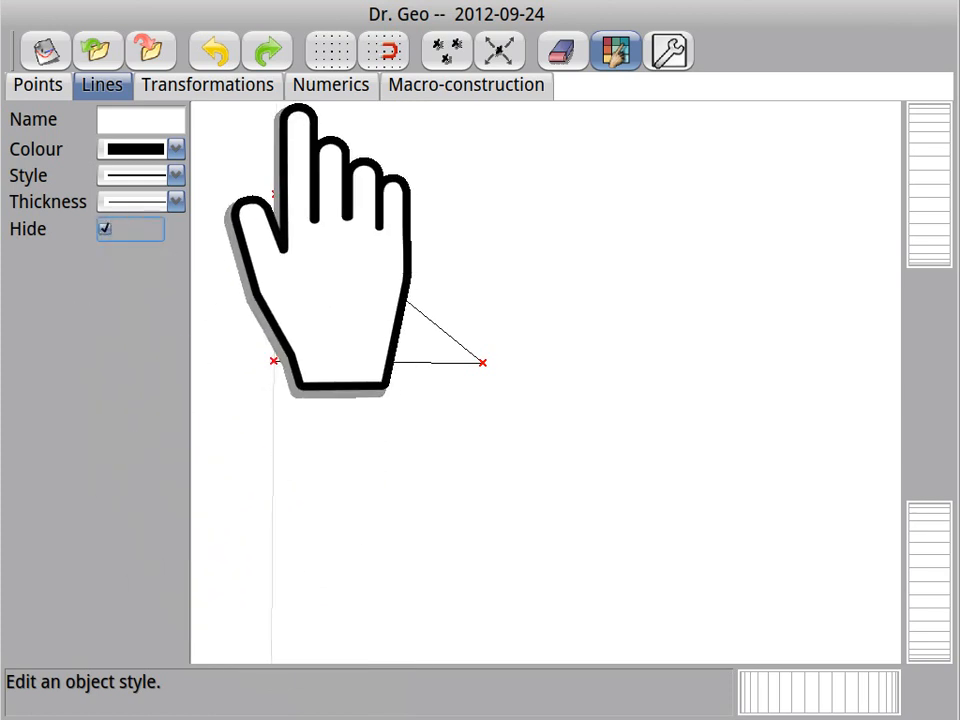
left_click(503, 46)
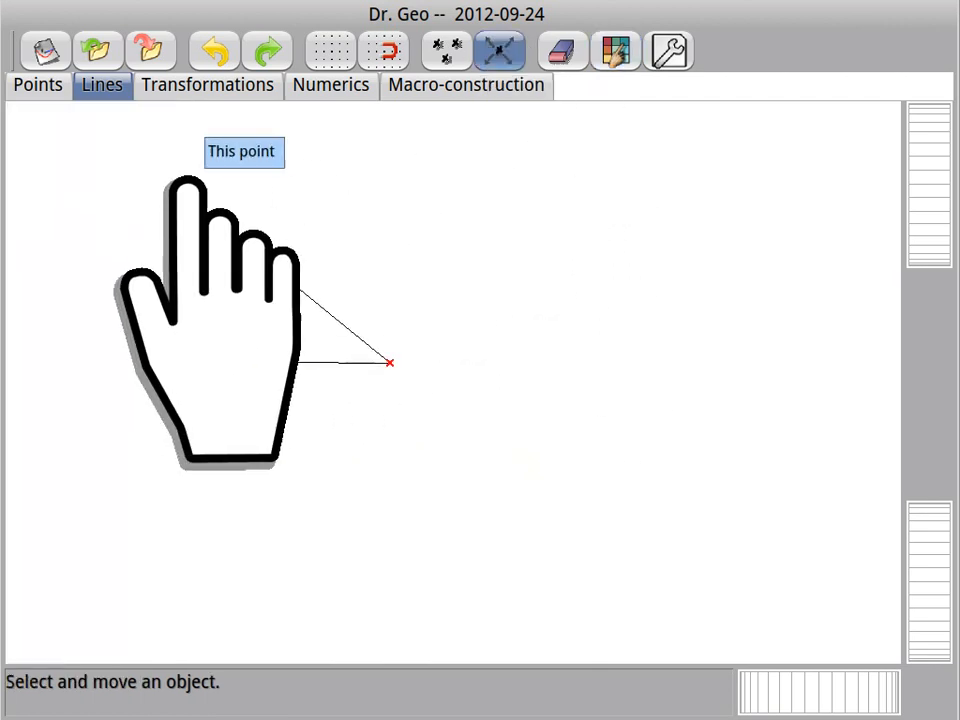
left_click_drag(176, 193, 270, 204)
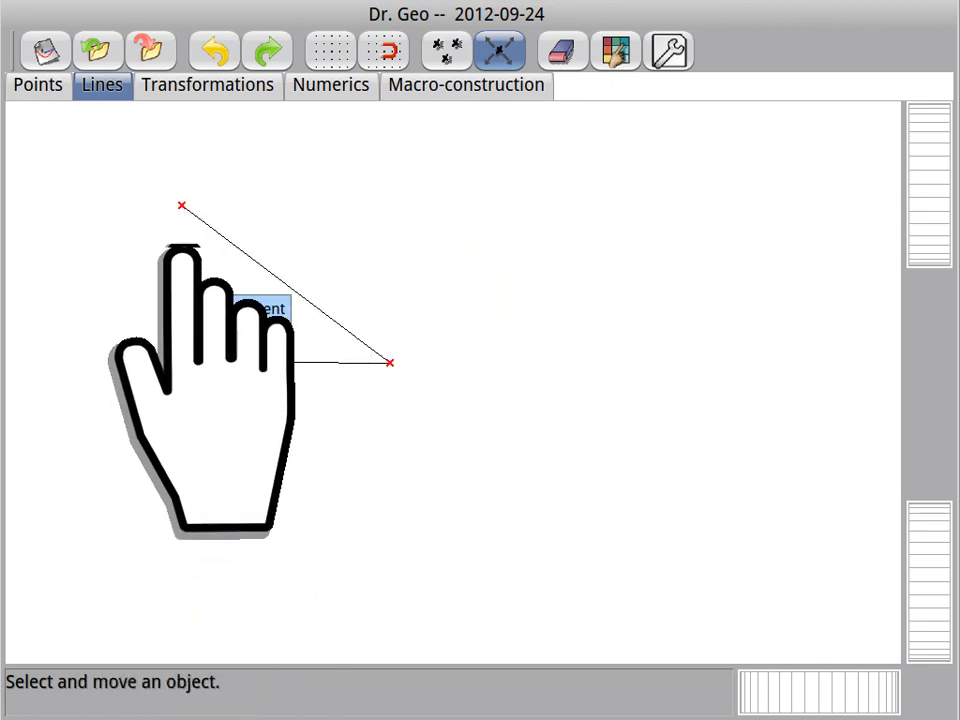
Step: Close the triangle with a segment between the upper vertex and the base's left endpoint
left_click(103, 84)
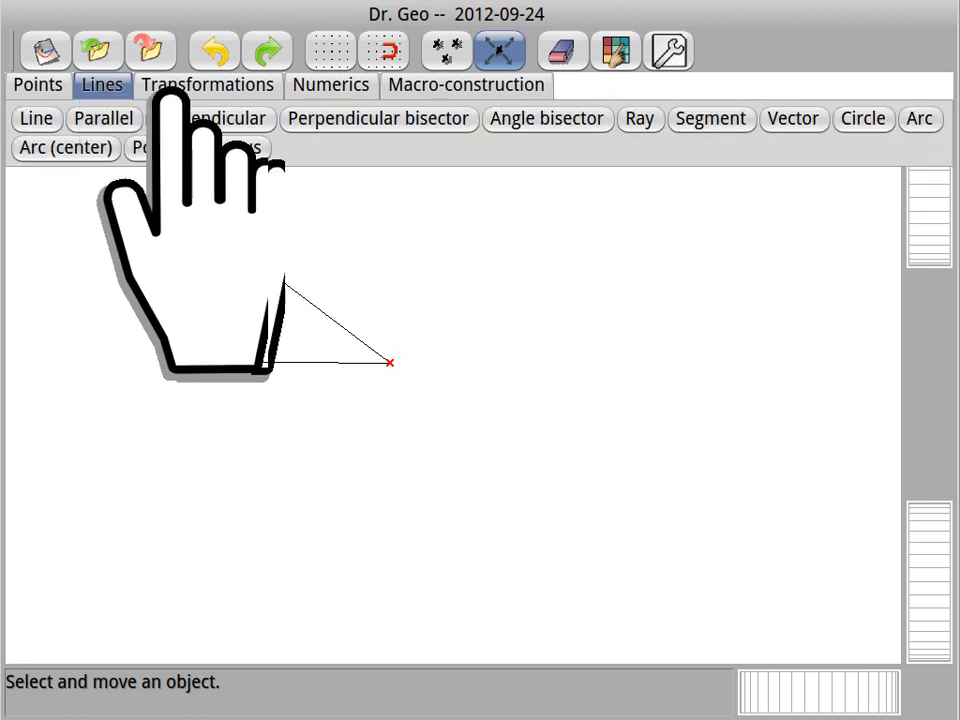
left_click(712, 115)
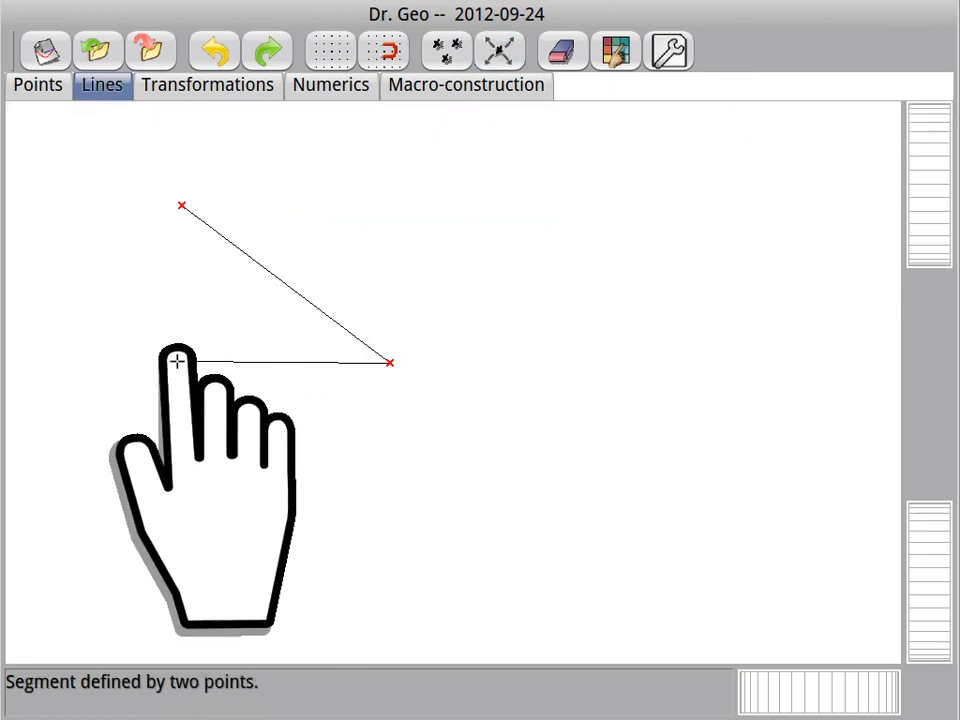
left_click(178, 206)
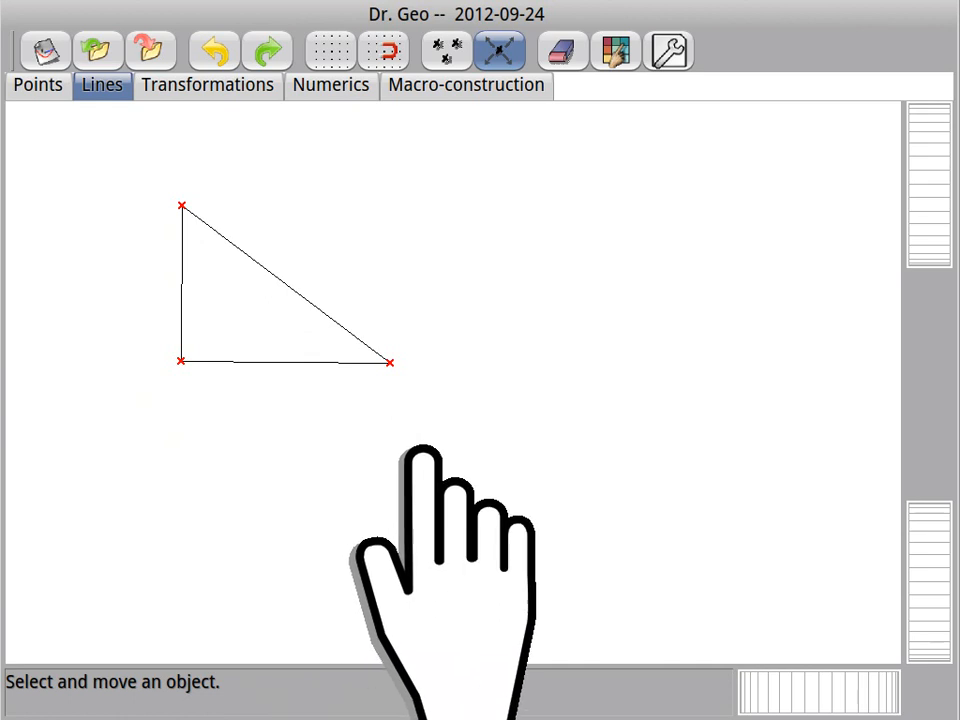
Step: Move the triangle's vertices and base segment to new positions to test the right-triangle construction
left_click_drag(390, 362, 388, 420)
left_click_drag(178, 364, 292, 292)
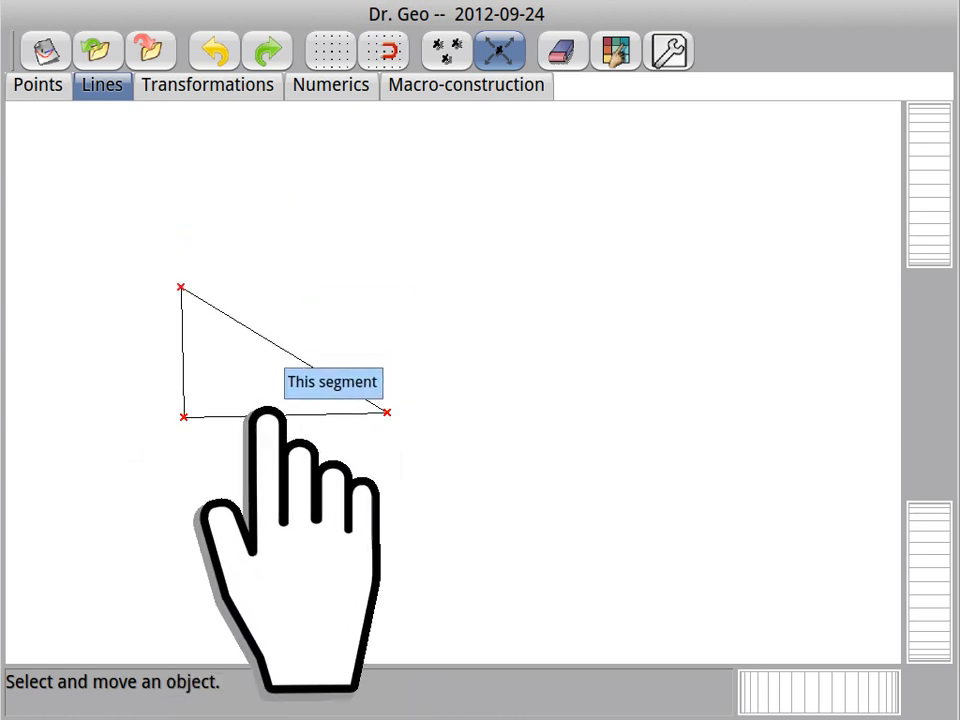
left_click_drag(257, 398, 245, 430)
left_click_drag(183, 390, 244, 300)
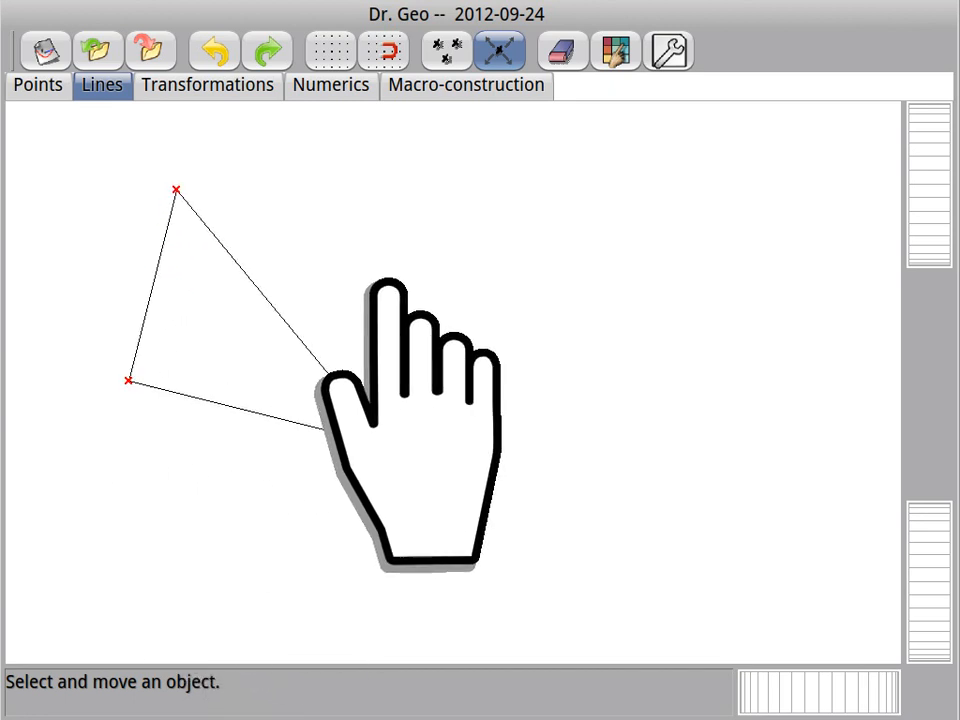